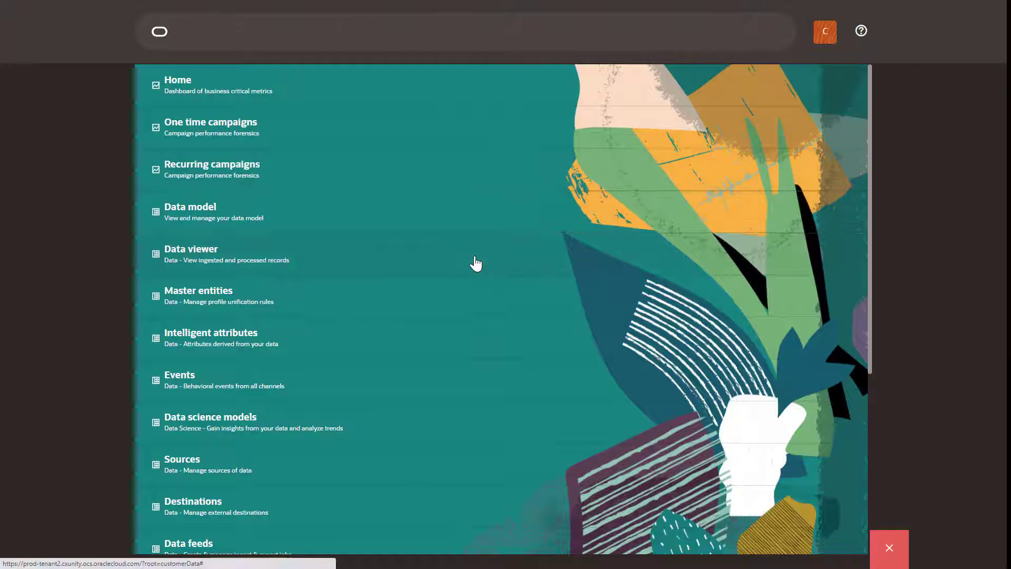
Load the Customer data object's records in the Data viewer by searching 'customer'.
left_click(476, 263)
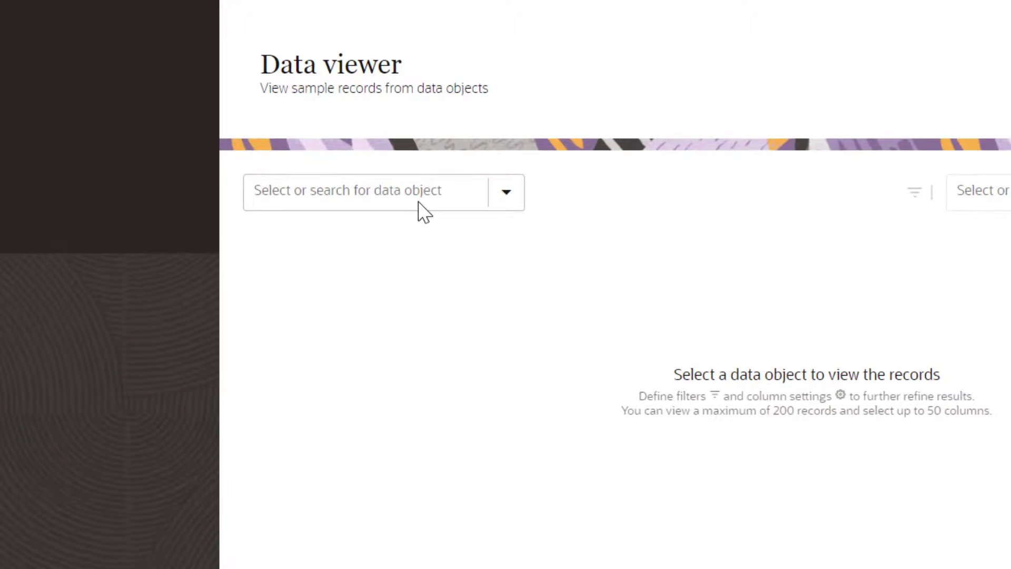
left_click(417, 192)
type("customer")
left_click(417, 257)
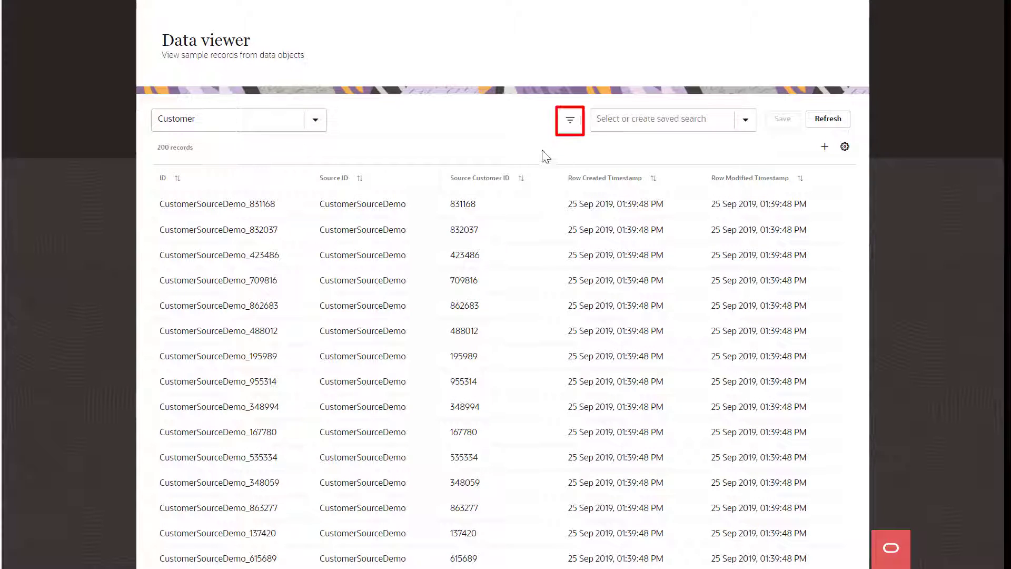
Add Is Active, Ok To Call and Ok To Email as filter conditions.
left_click(570, 122)
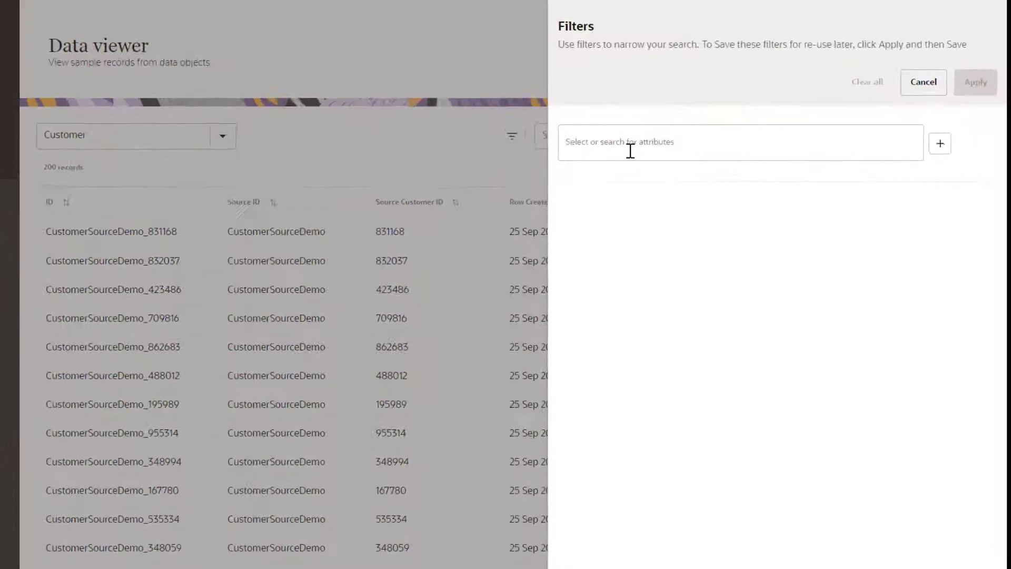
left_click(706, 132)
type("is ac")
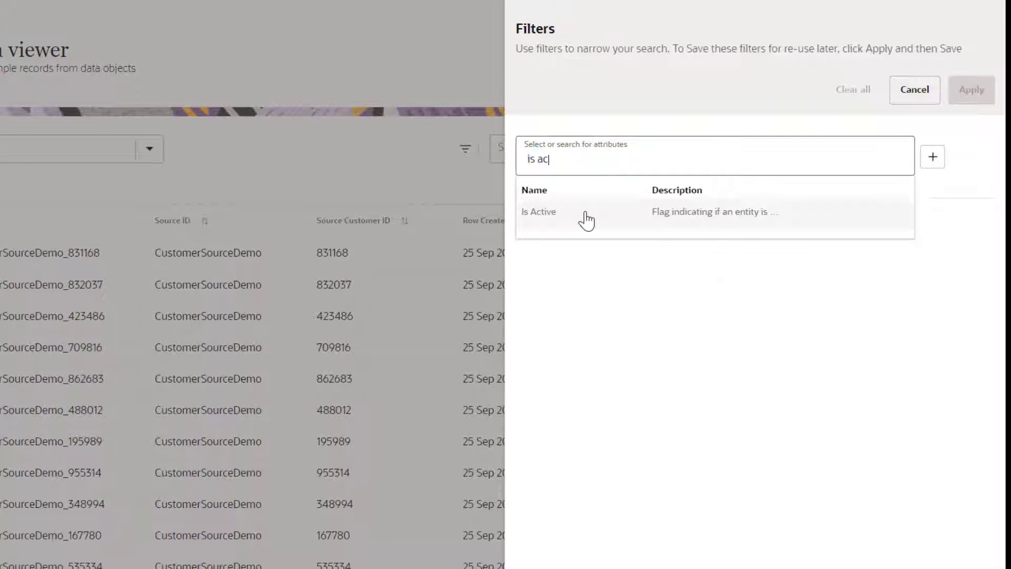
left_click(584, 216)
type("ok to")
left_click(584, 214)
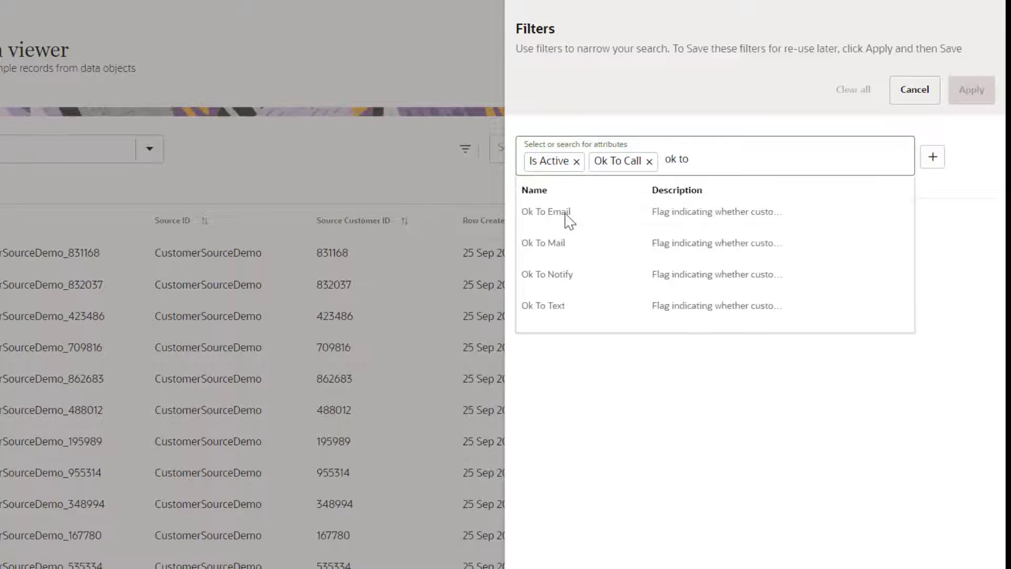
left_click(577, 214)
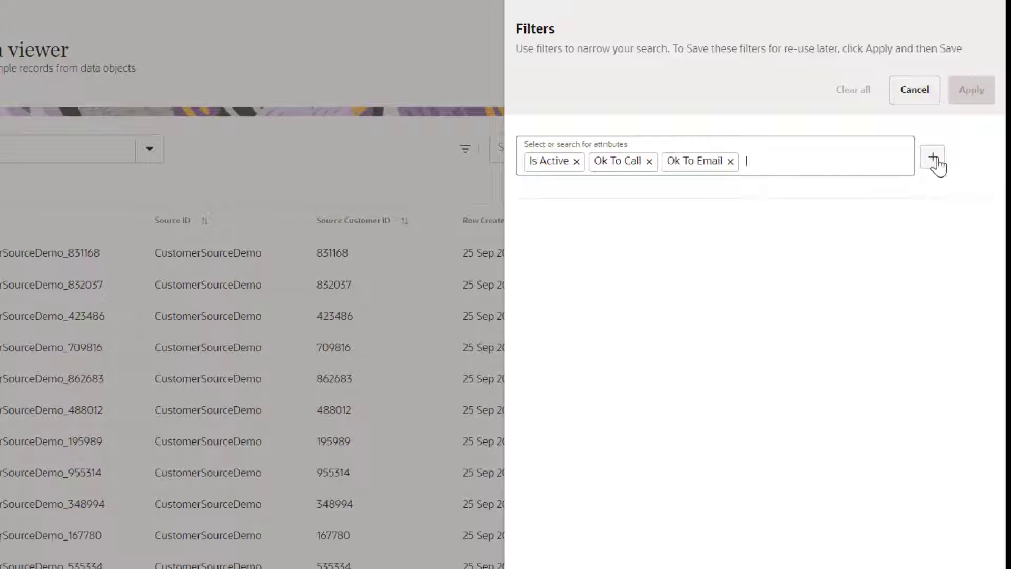
left_click(933, 157)
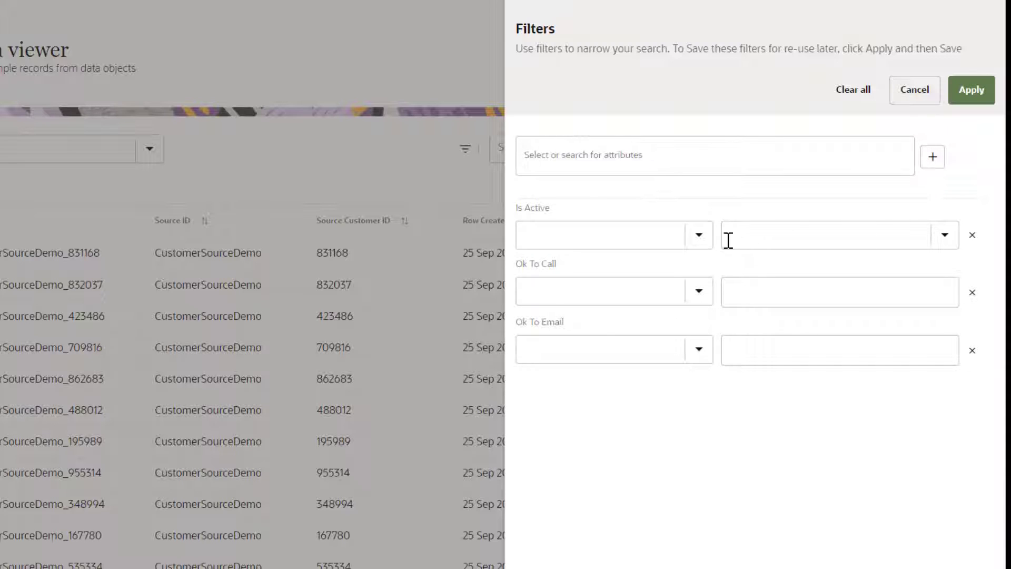
Set Is Active to Matches True and Ok To Call to Matches Yes.
left_click(697, 243)
left_click(691, 265)
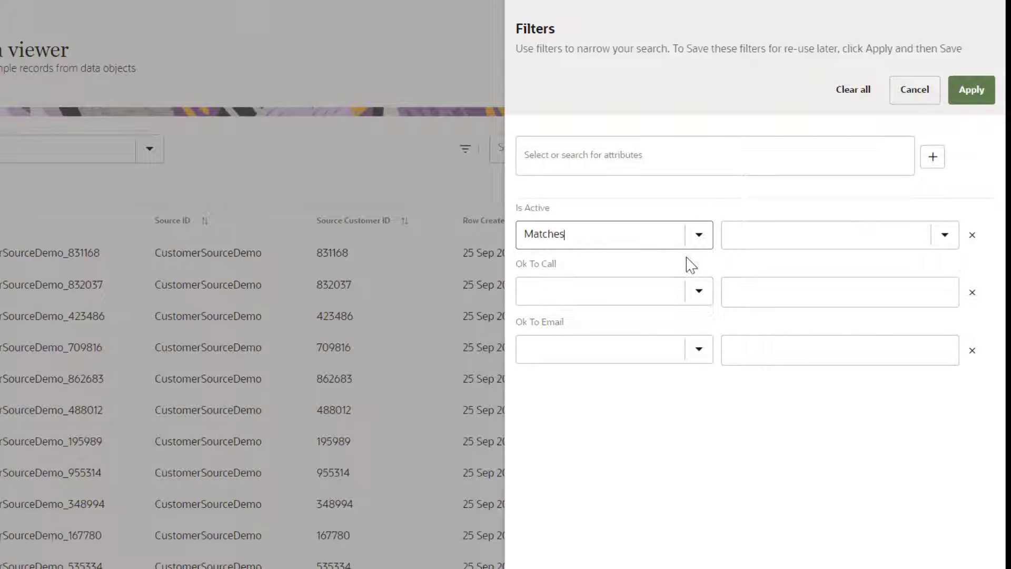
left_click(944, 235)
left_click(924, 266)
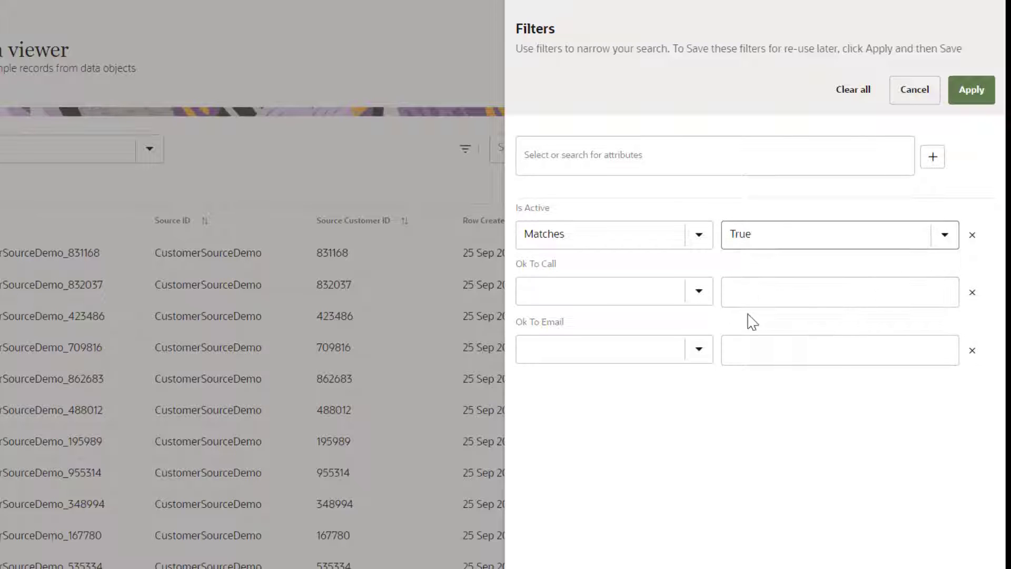
left_click(699, 293)
left_click(698, 321)
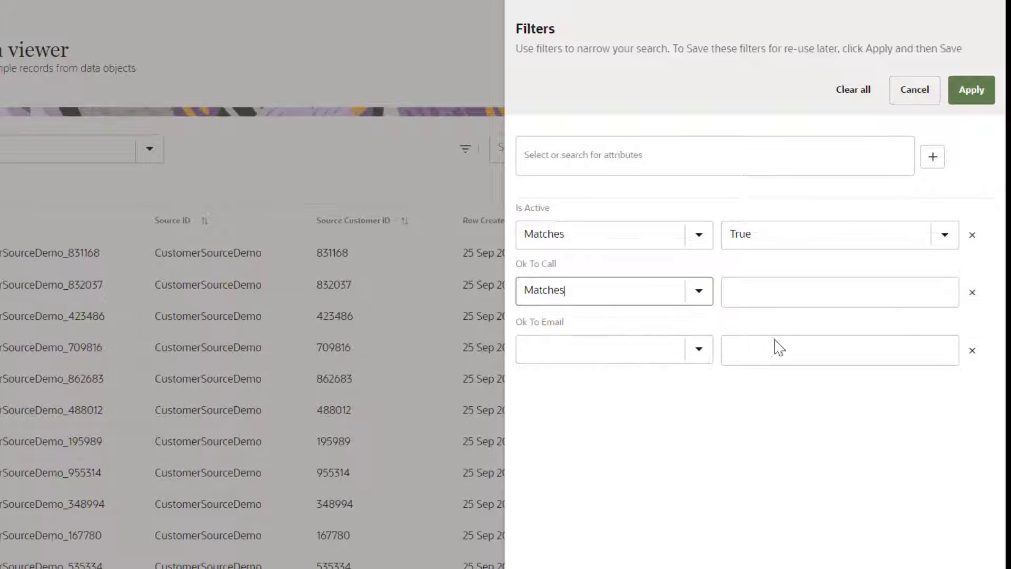
left_click(888, 298)
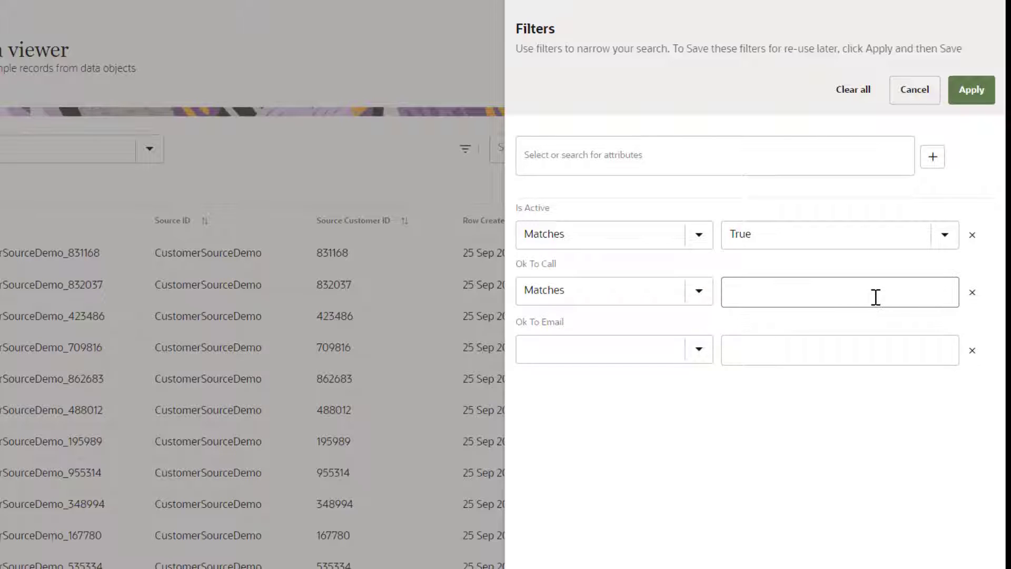
type("Yes")
Set Ok To Email to Matches Yes and apply the three filters.
left_click(701, 356)
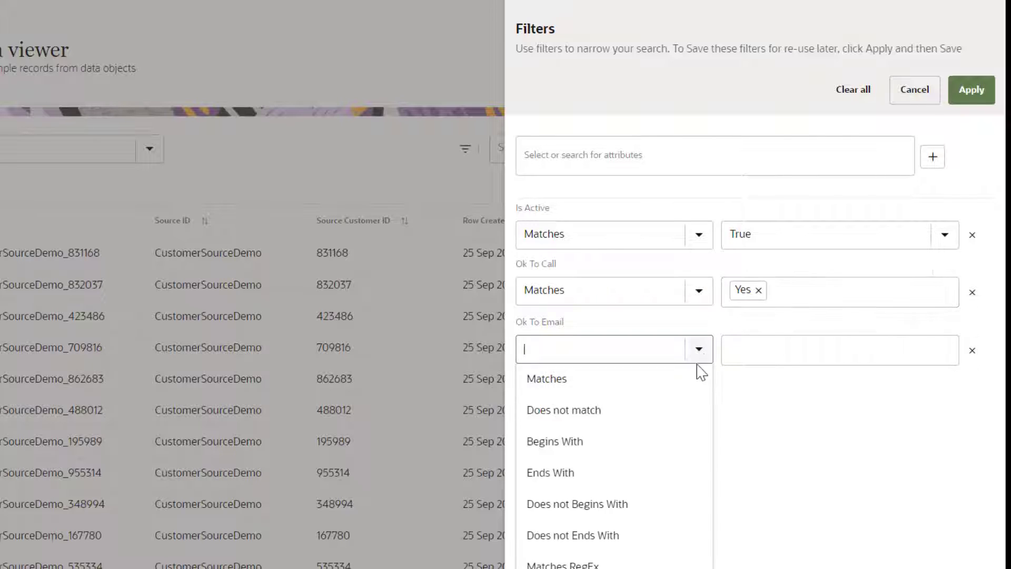
left_click(692, 386)
left_click(781, 354)
type("Yes")
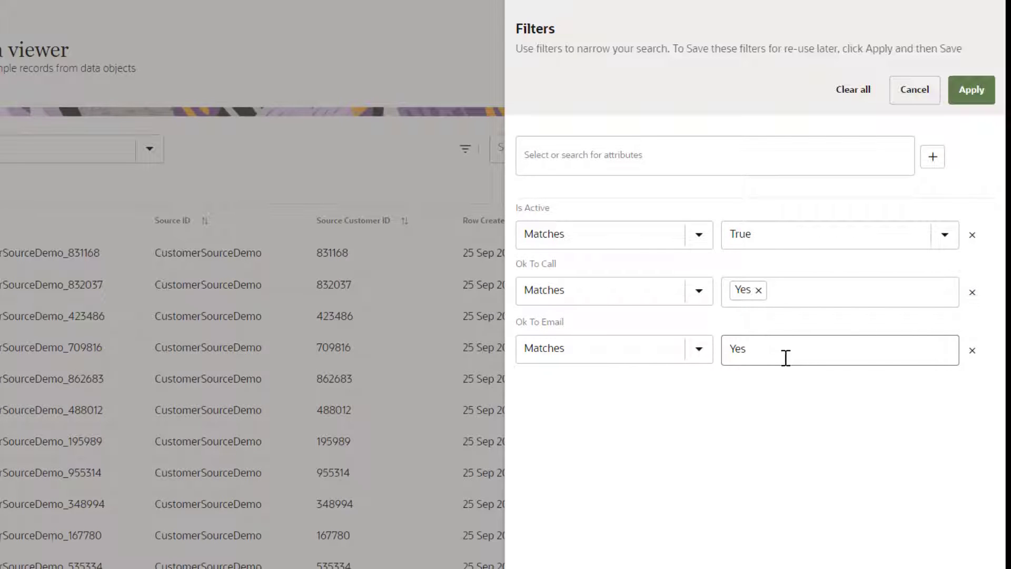
left_click(970, 90)
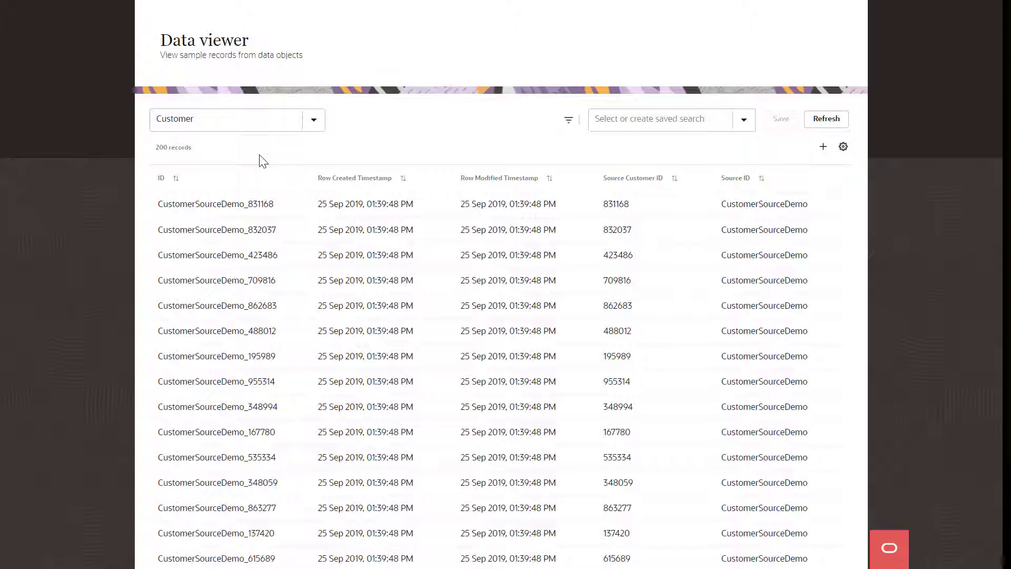
Make the Email and Phone columns visible in the Customer table.
left_click(843, 148)
type("email")
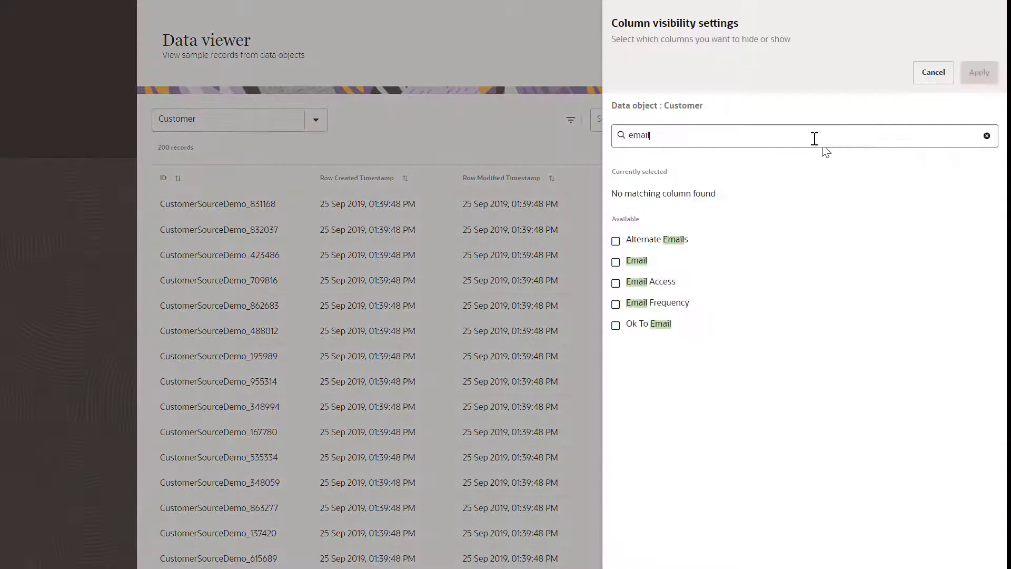
left_click(617, 262)
double_click(621, 135)
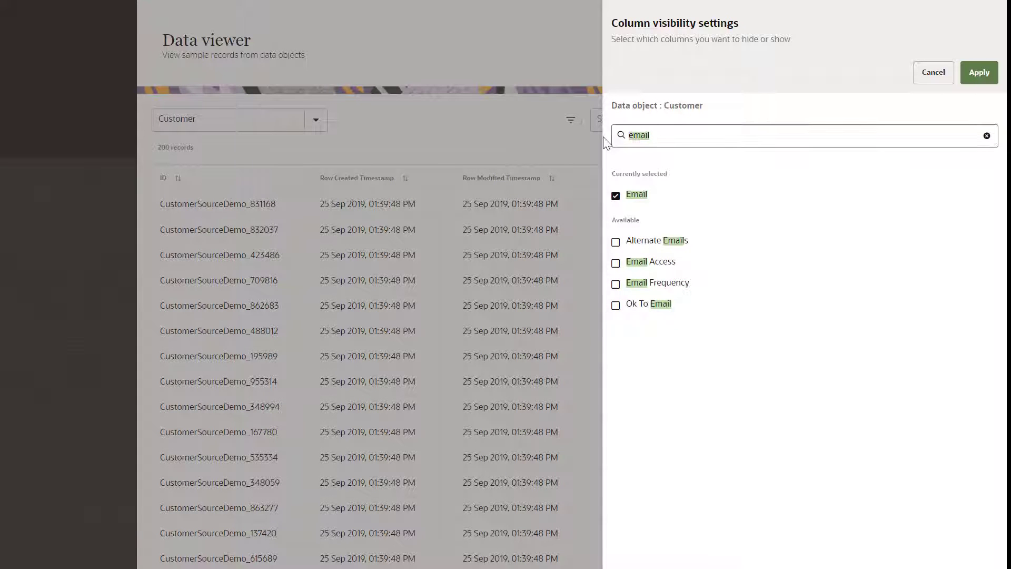
type("phone")
left_click(615, 283)
left_click(986, 136)
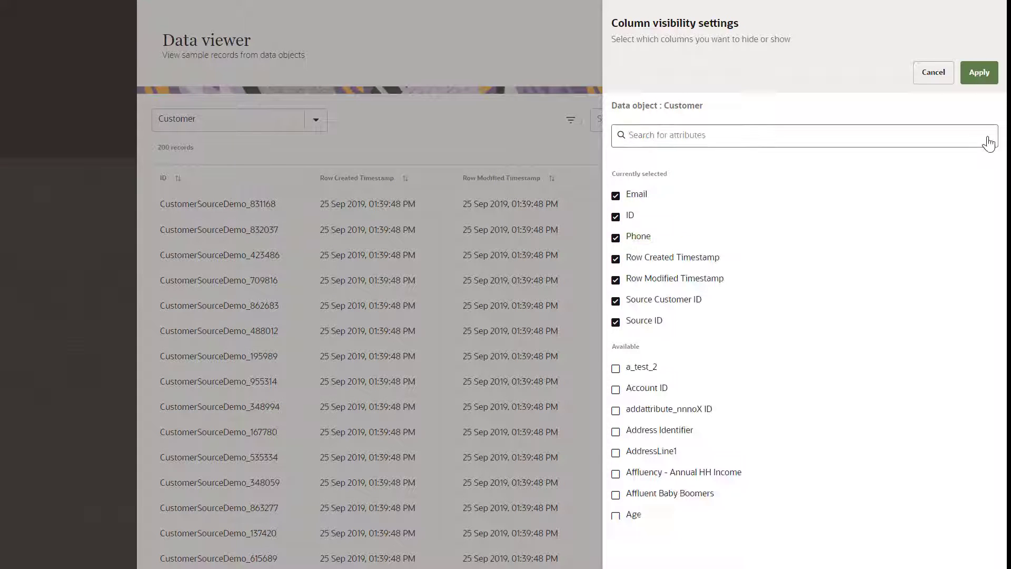
left_click(978, 71)
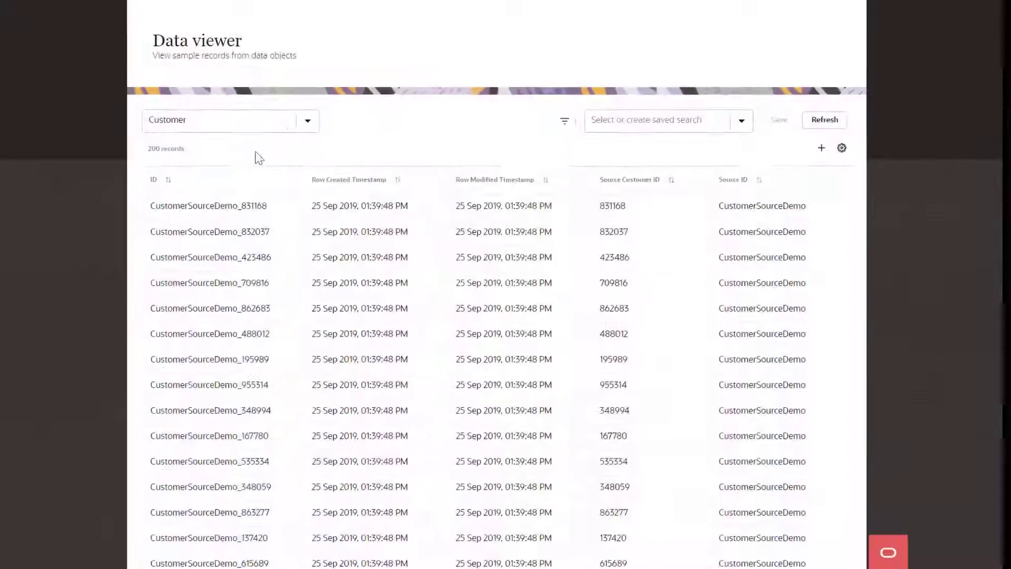
left_click(510, 160)
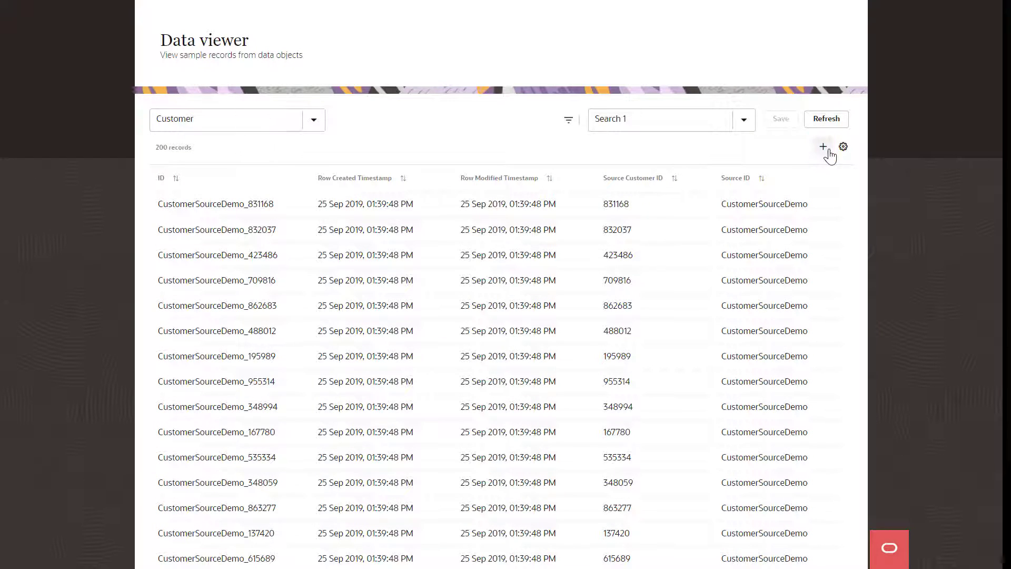
Save a draft Customer with address 'Sample address' and Source ID and Source Customer ID 'Sample_ID'.
left_click(823, 148)
left_click(680, 176)
type("Sample address")
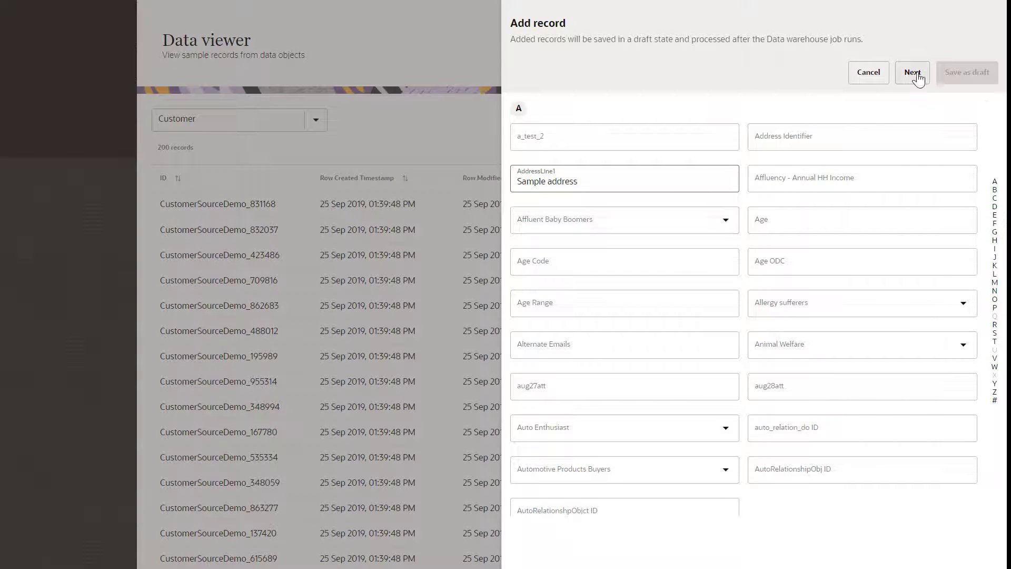
left_click(914, 74)
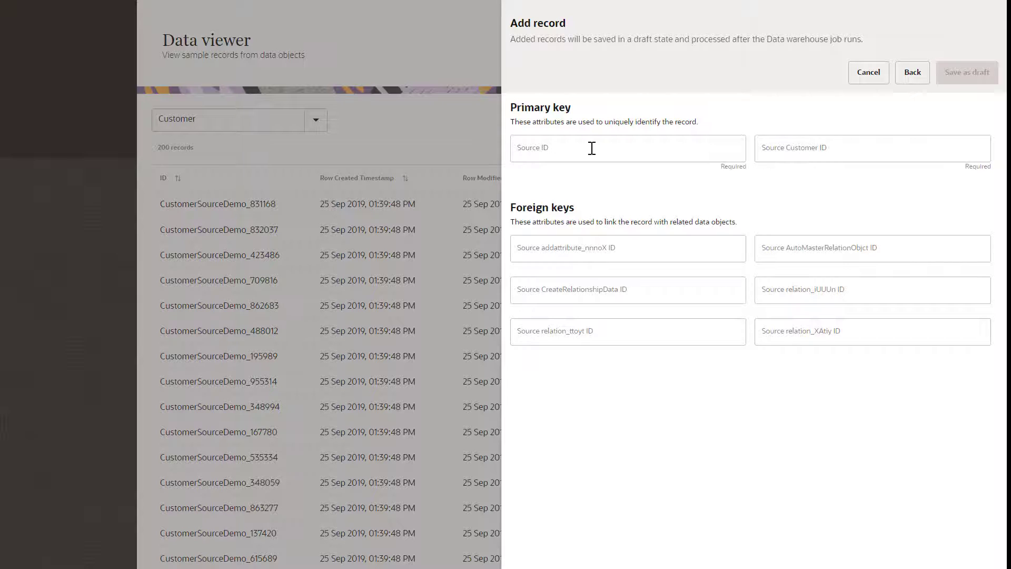
left_click(591, 149)
type("Sample_ID")
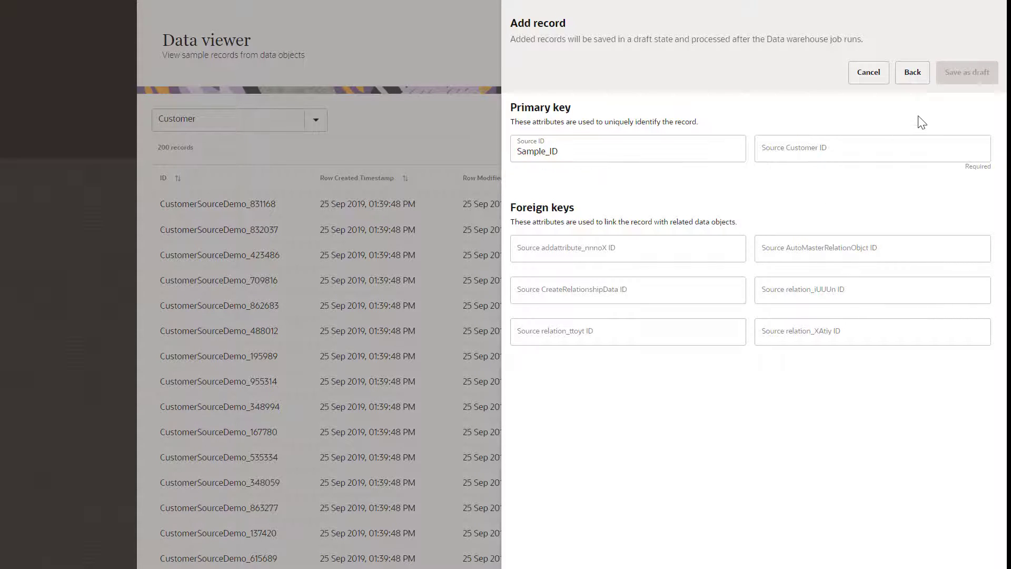
left_click(903, 149)
type("Sample_")
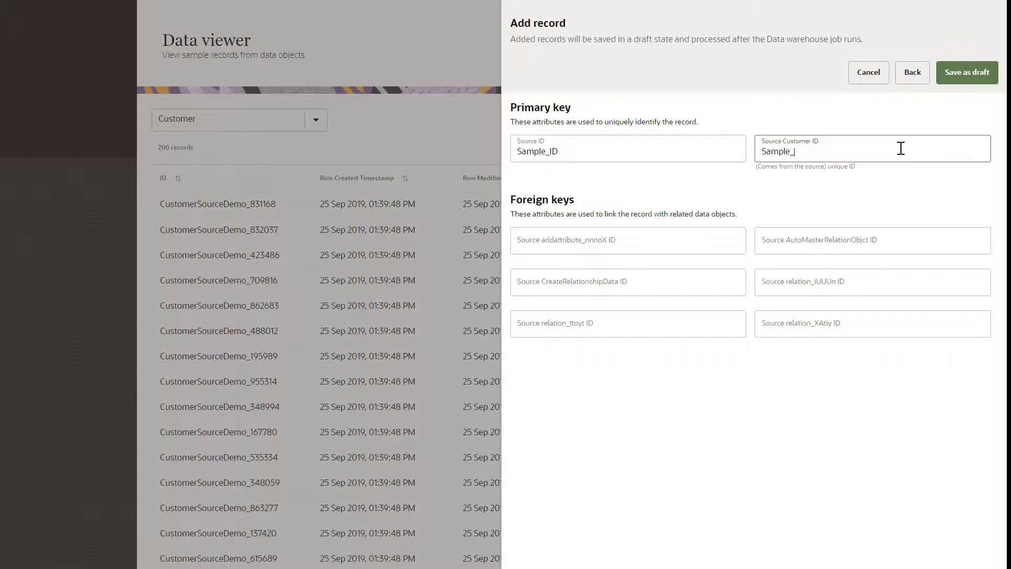
type("ID")
left_click(981, 78)
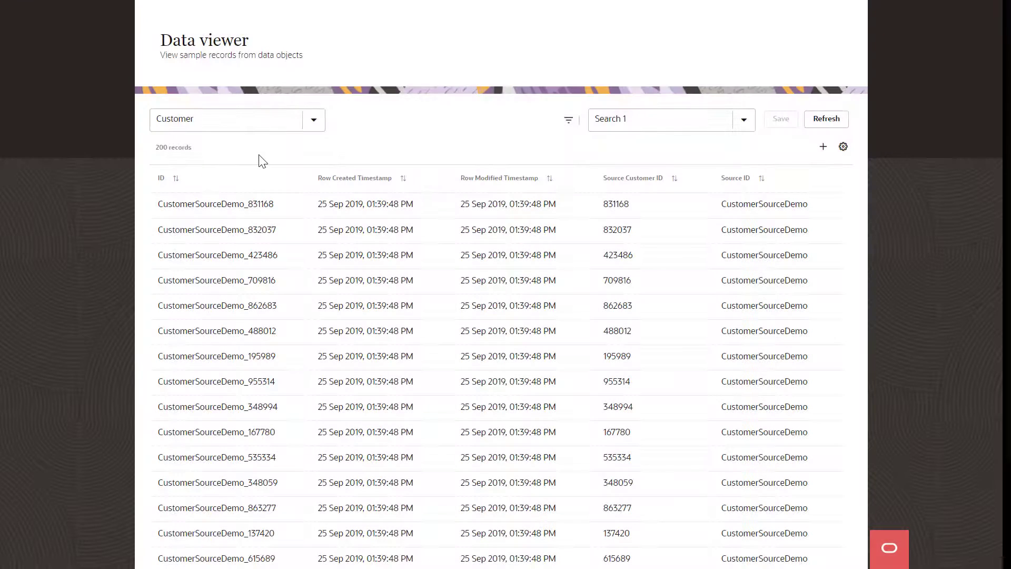
Change CustomerSourceDemo_831168's address line to '10 Main St'.
left_click(292, 205)
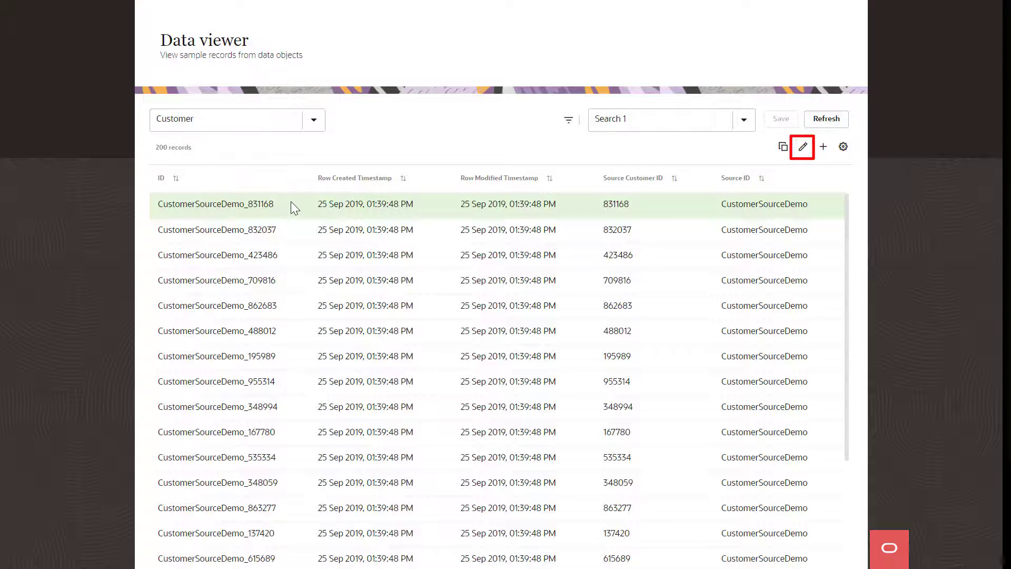
left_click(804, 149)
left_click(669, 180)
type("10 Main St")
left_click(912, 74)
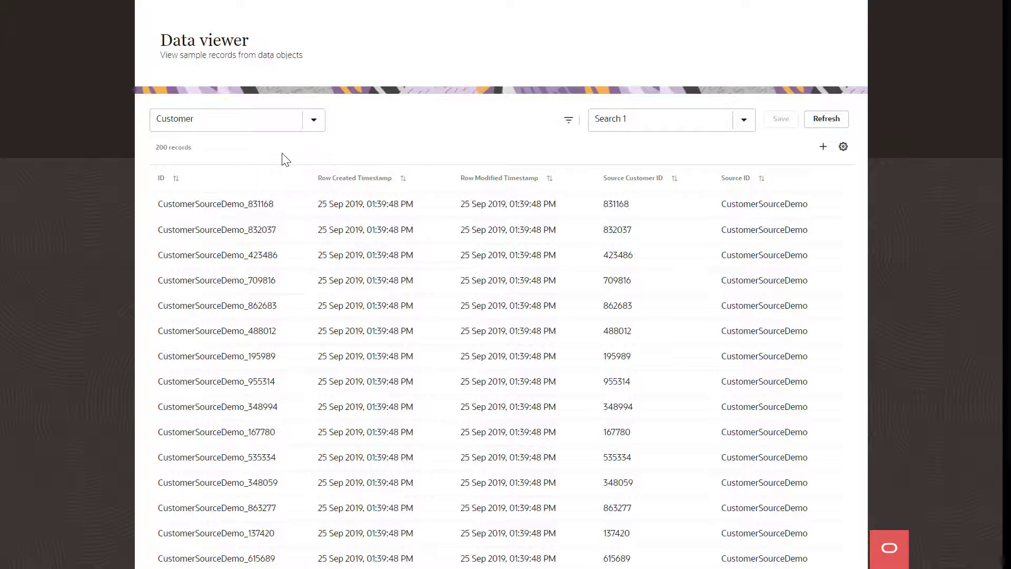
Save a draft copy of CustomerSourceDemo_831168 with Source Customer ID 'Sample_Customer_ID'.
left_click(312, 208)
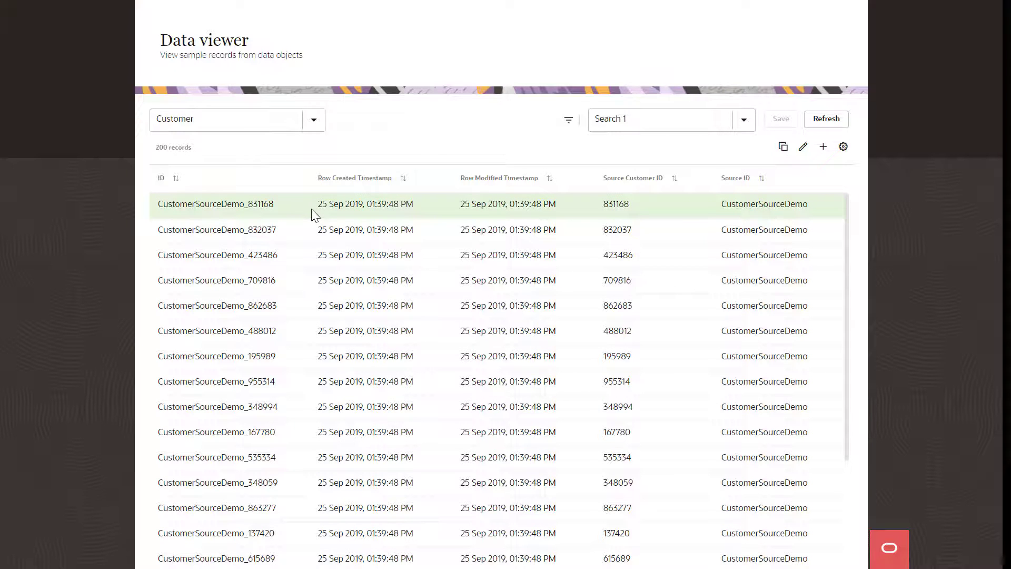
left_click(785, 148)
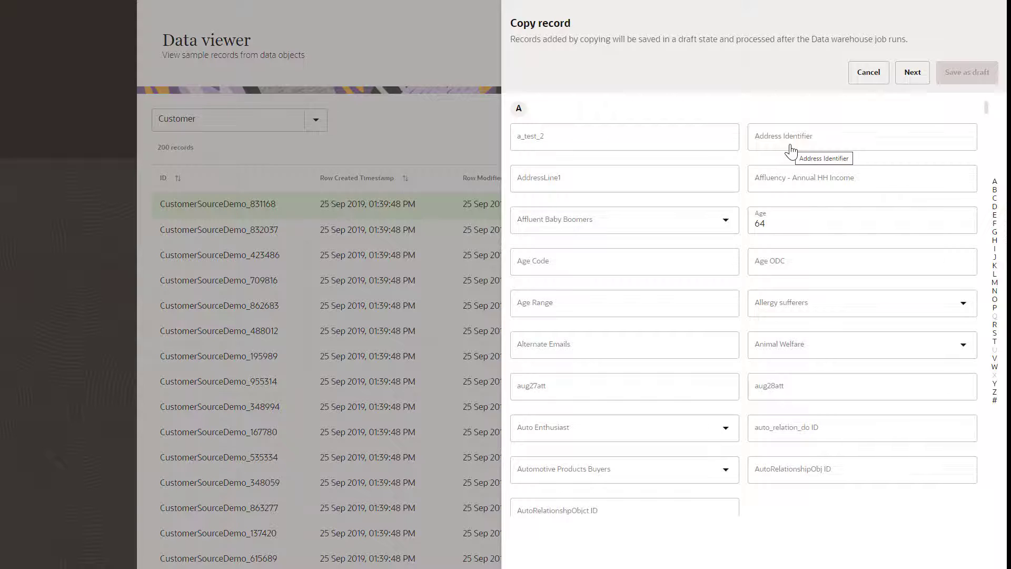
left_click(911, 76)
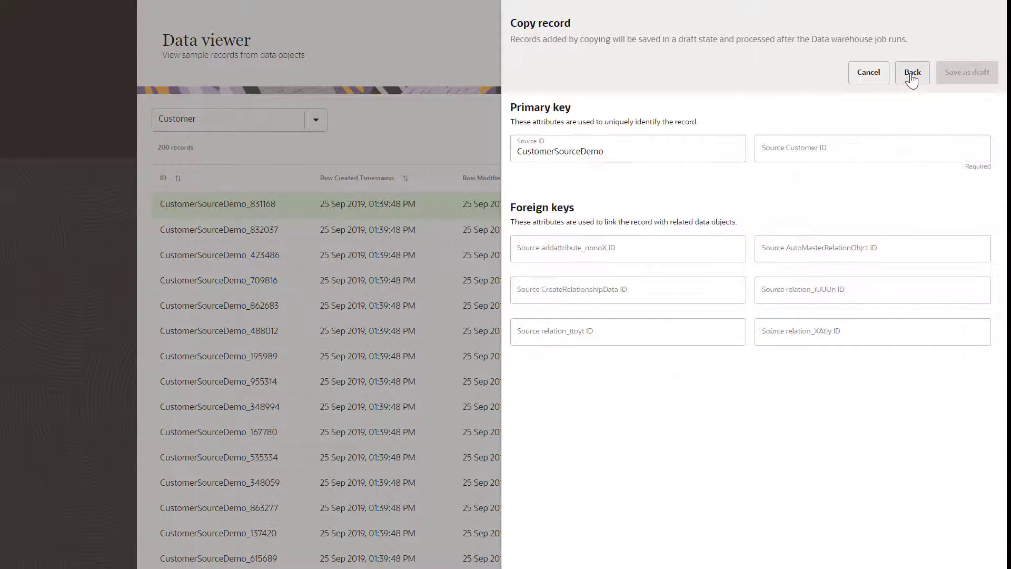
left_click(879, 153)
type("Sample_Customer_ID")
left_click(972, 72)
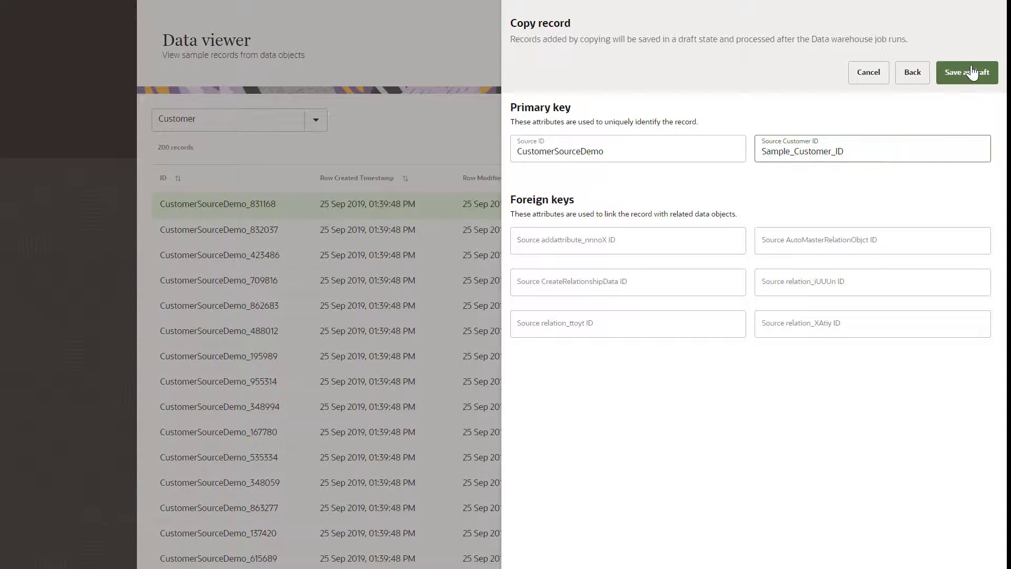